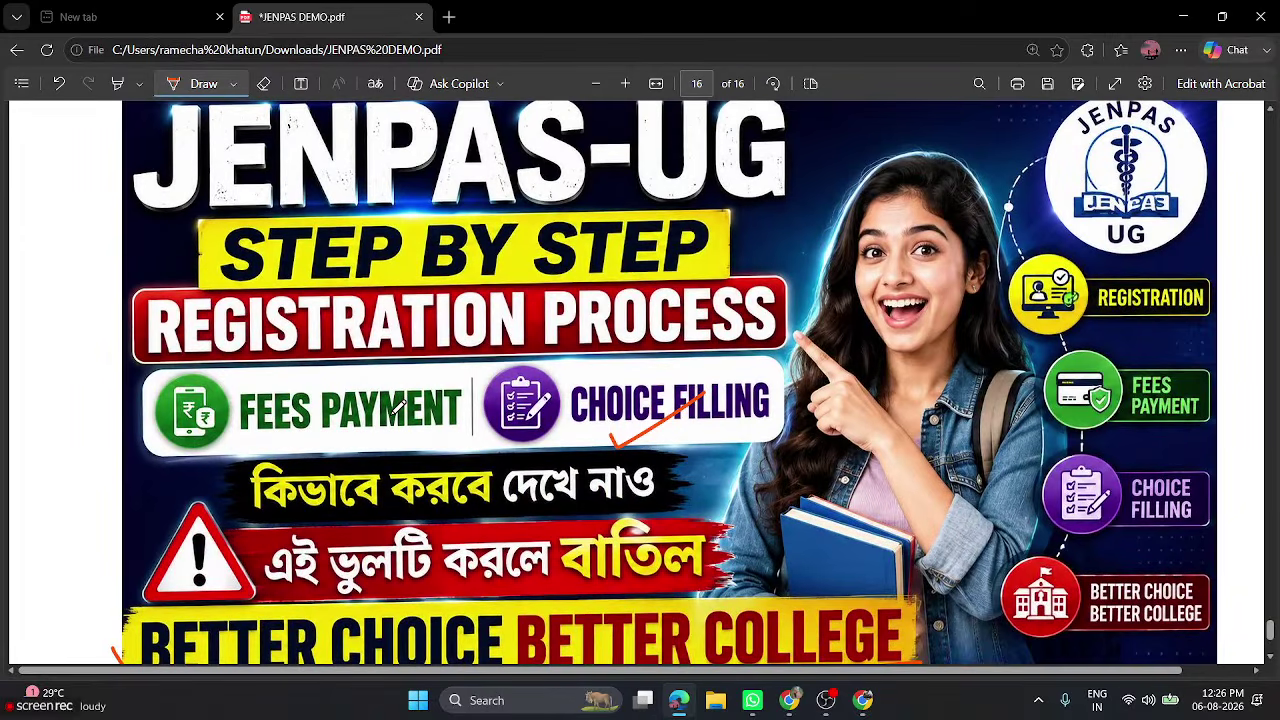
Step: Return to the Registered Candidates Sign-In screenshot on page 1 of the PDF and check the August 2026 calendar
{"action": "scroll", "coordinate": [398, 405], "scroll_direction": "up", "scroll_amount": 1}
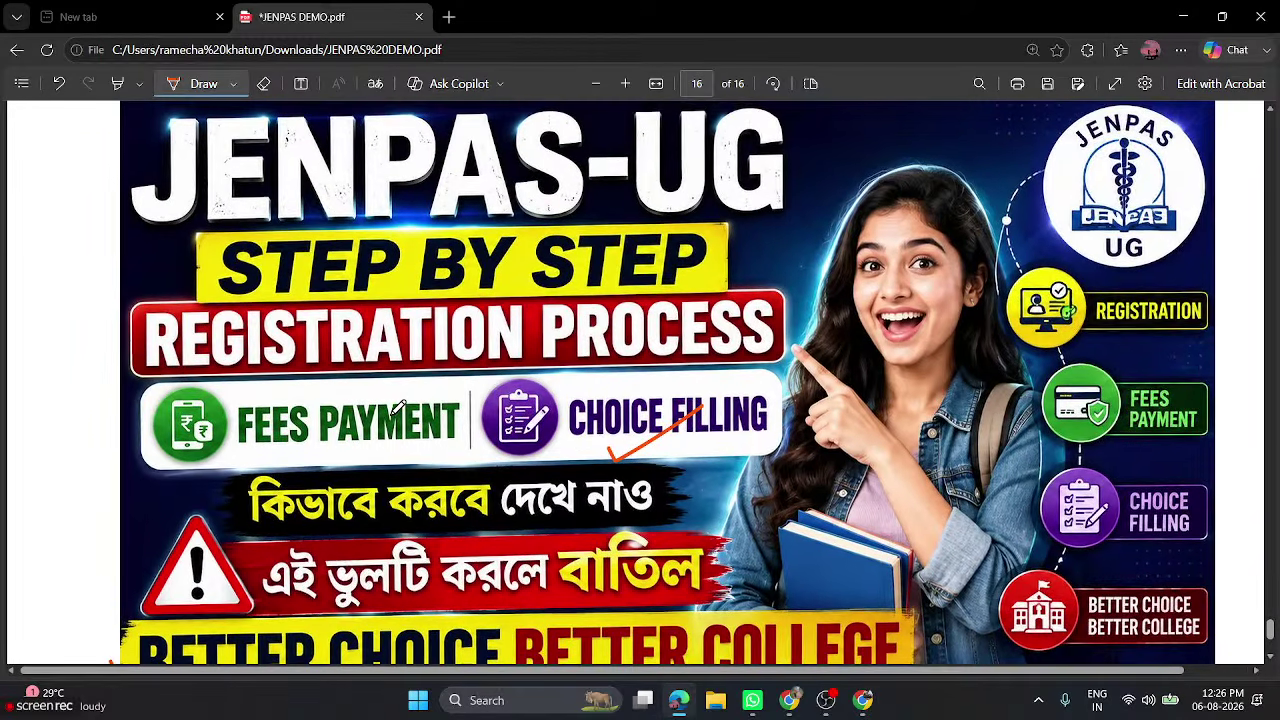
{"action": "scroll", "coordinate": [398, 407], "scroll_direction": "up", "scroll_amount": 20}
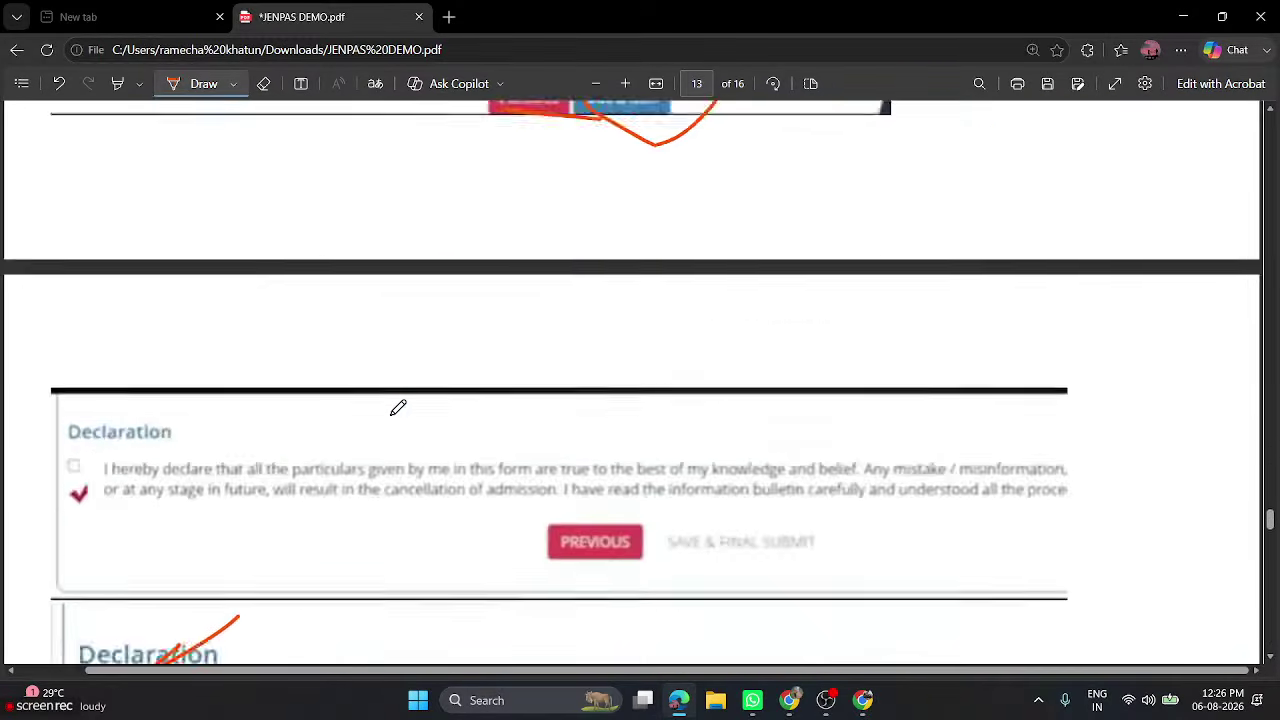
{"action": "scroll", "coordinate": [398, 407], "scroll_direction": "up", "scroll_amount": 20}
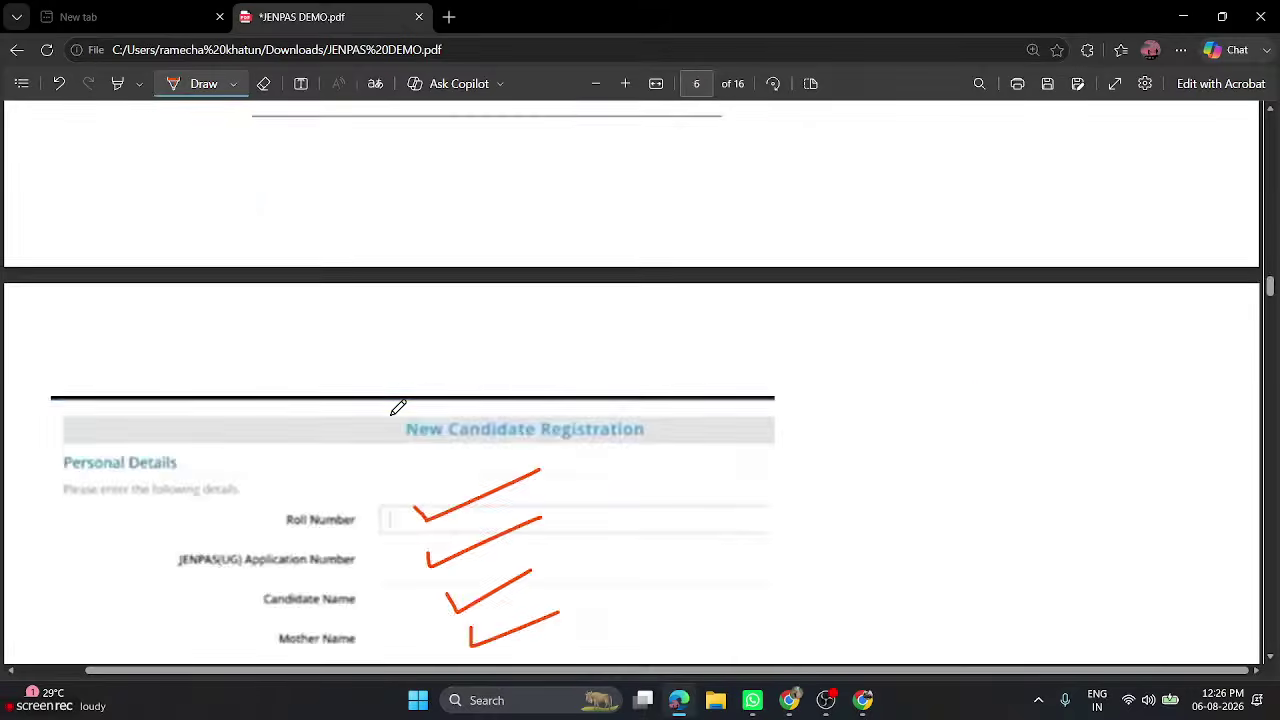
{"action": "scroll", "coordinate": [398, 407], "scroll_direction": "up", "scroll_amount": 20}
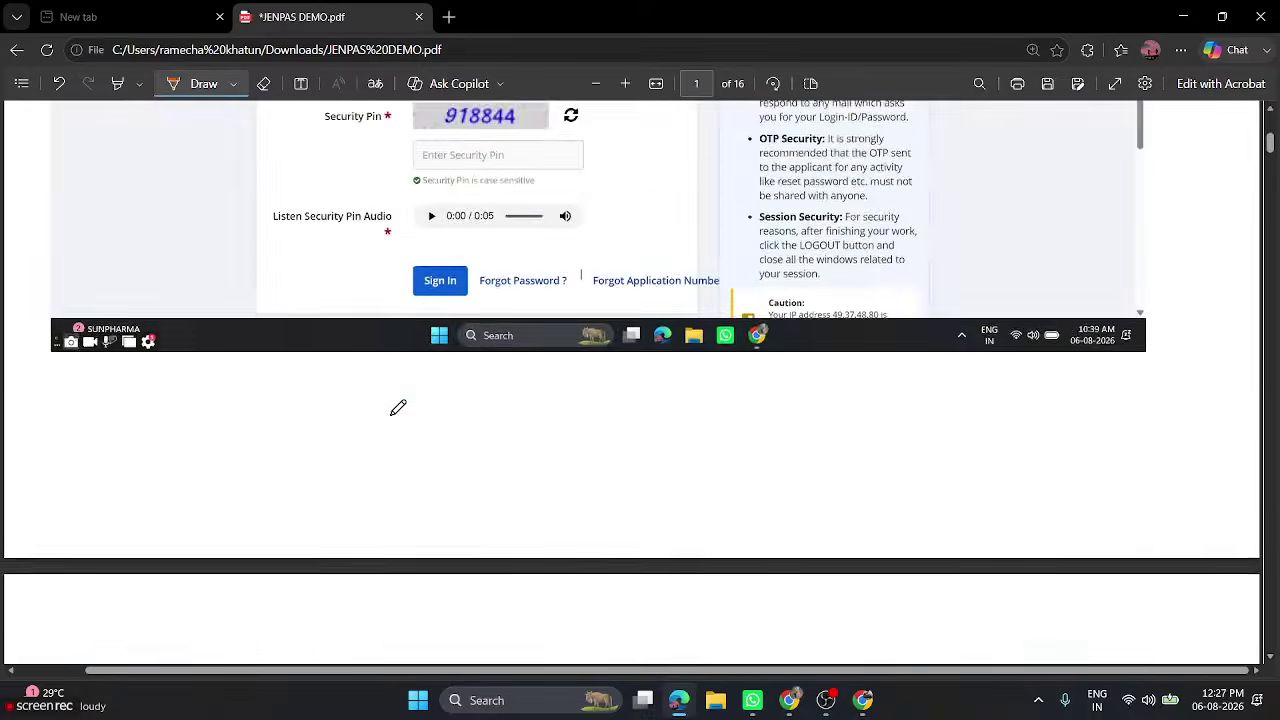
{"action": "scroll", "coordinate": [398, 407], "scroll_direction": "down", "scroll_amount": 2}
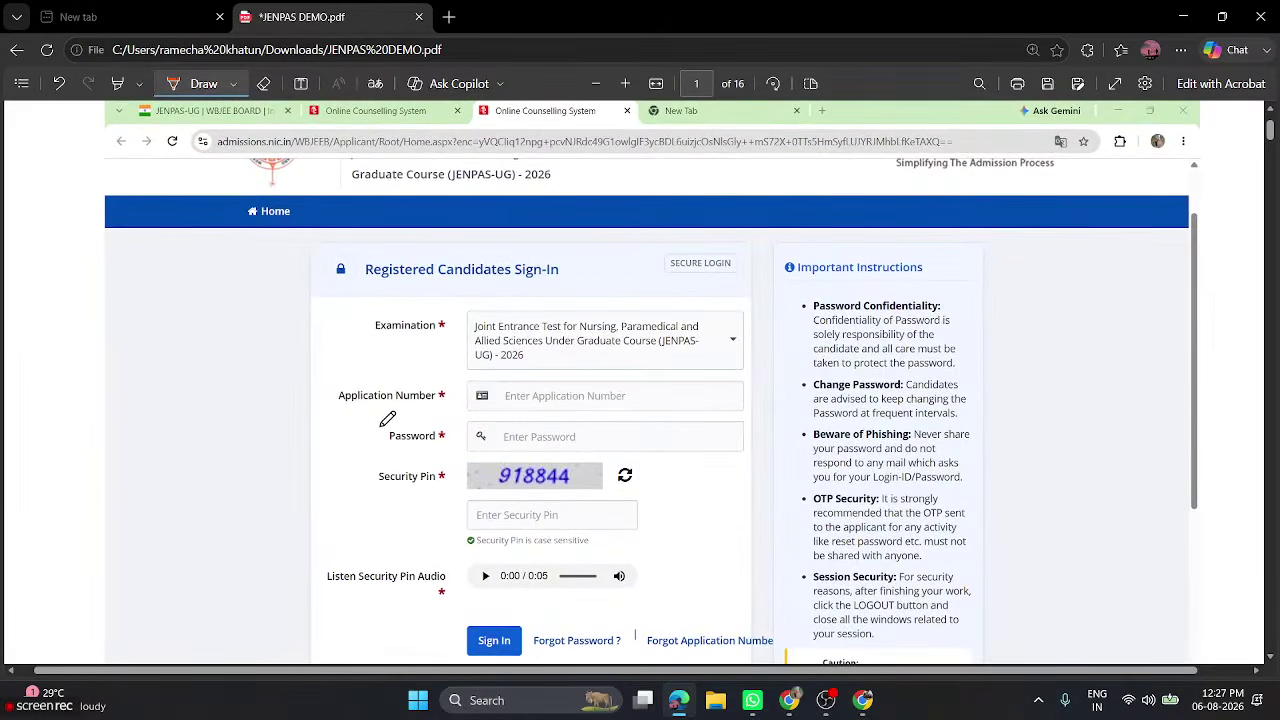
{"action": "scroll", "coordinate": [388, 419], "scroll_direction": "down", "scroll_amount": 2}
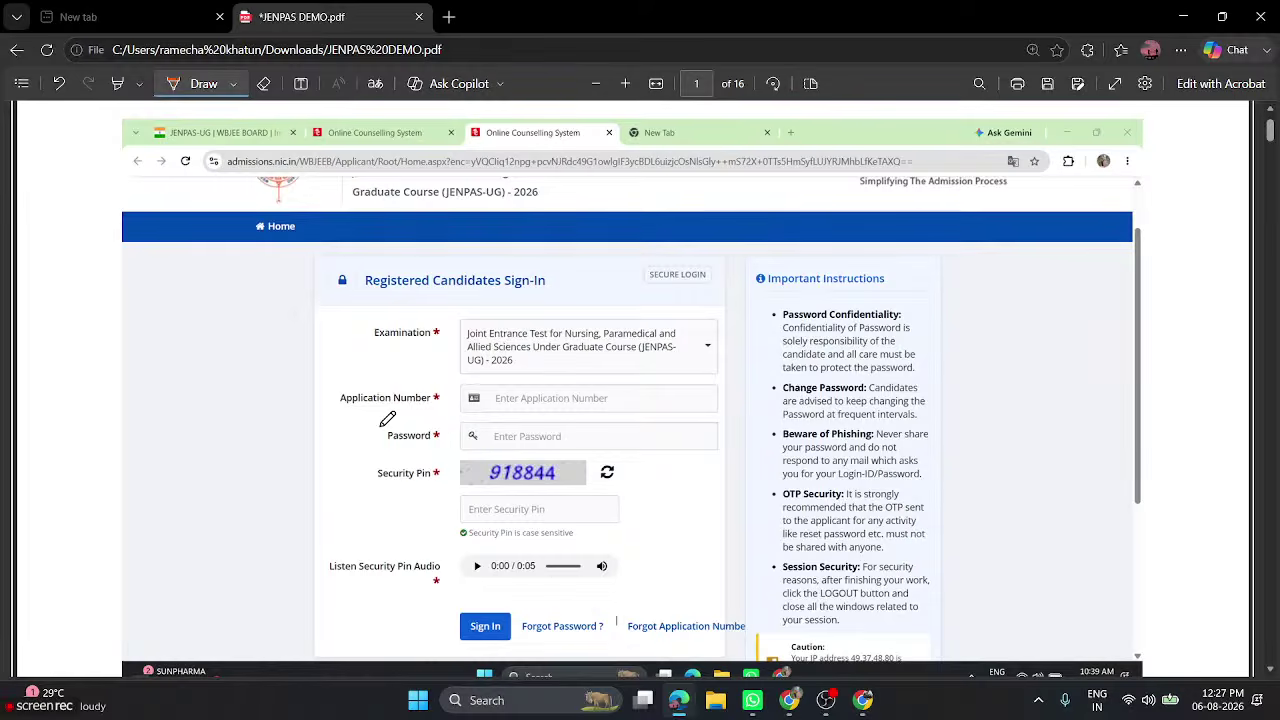
{"action": "left_click", "coordinate": [1205, 708]}
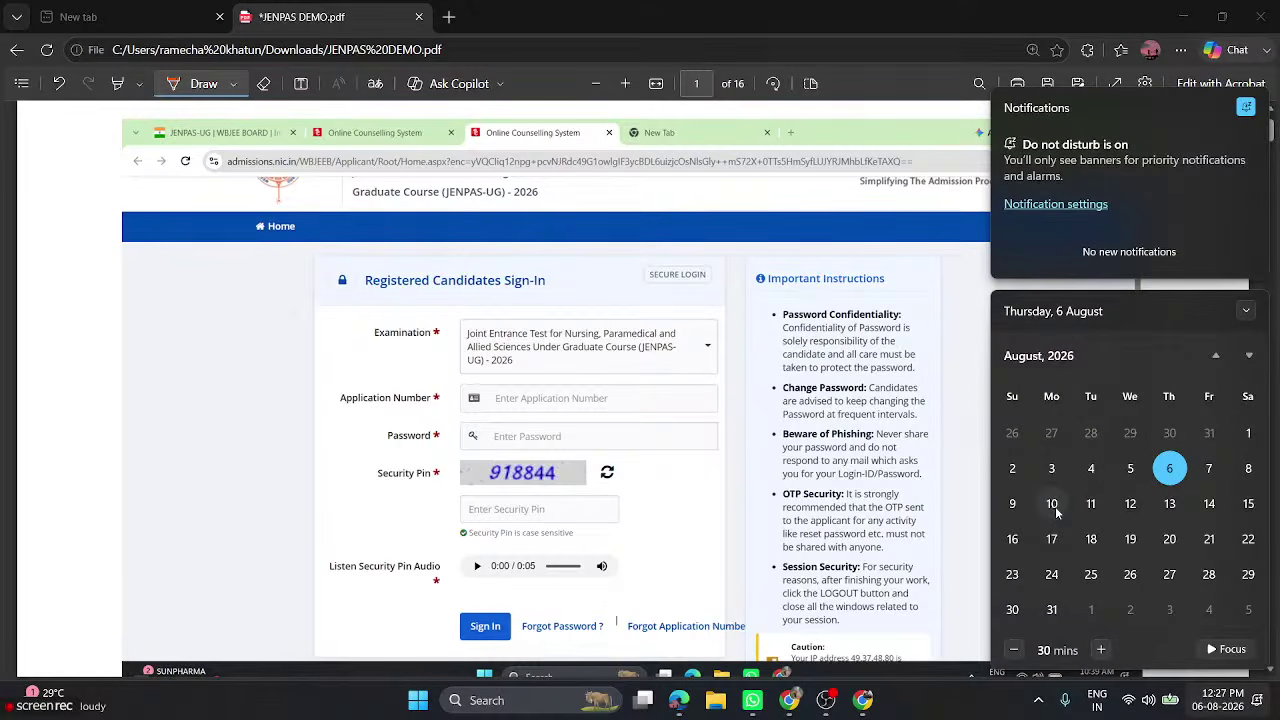
{"action": "left_click", "coordinate": [938, 712]}
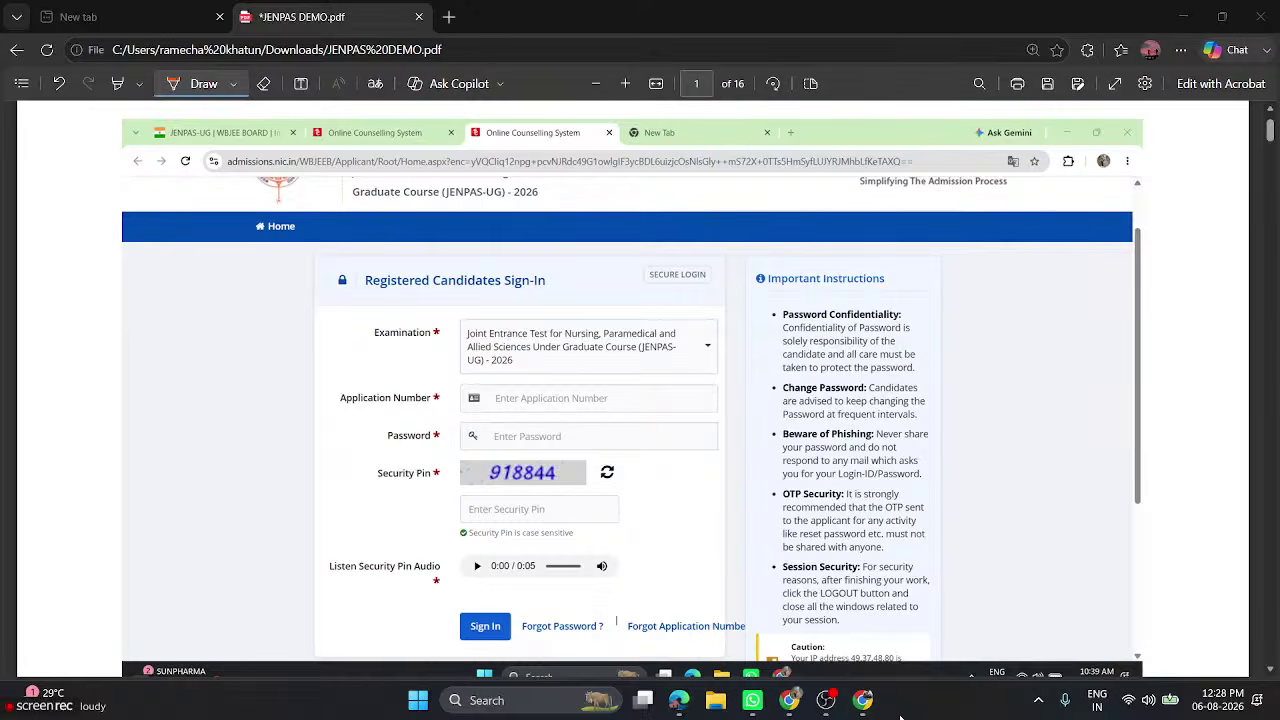
Step: Switch to Chrome and show the beginning of the JENPAS-UG COUNSELLING GUIDE 2026 form
{"action": "left_click", "coordinate": [788, 704]}
{"action": "left_click", "coordinate": [792, 8]}
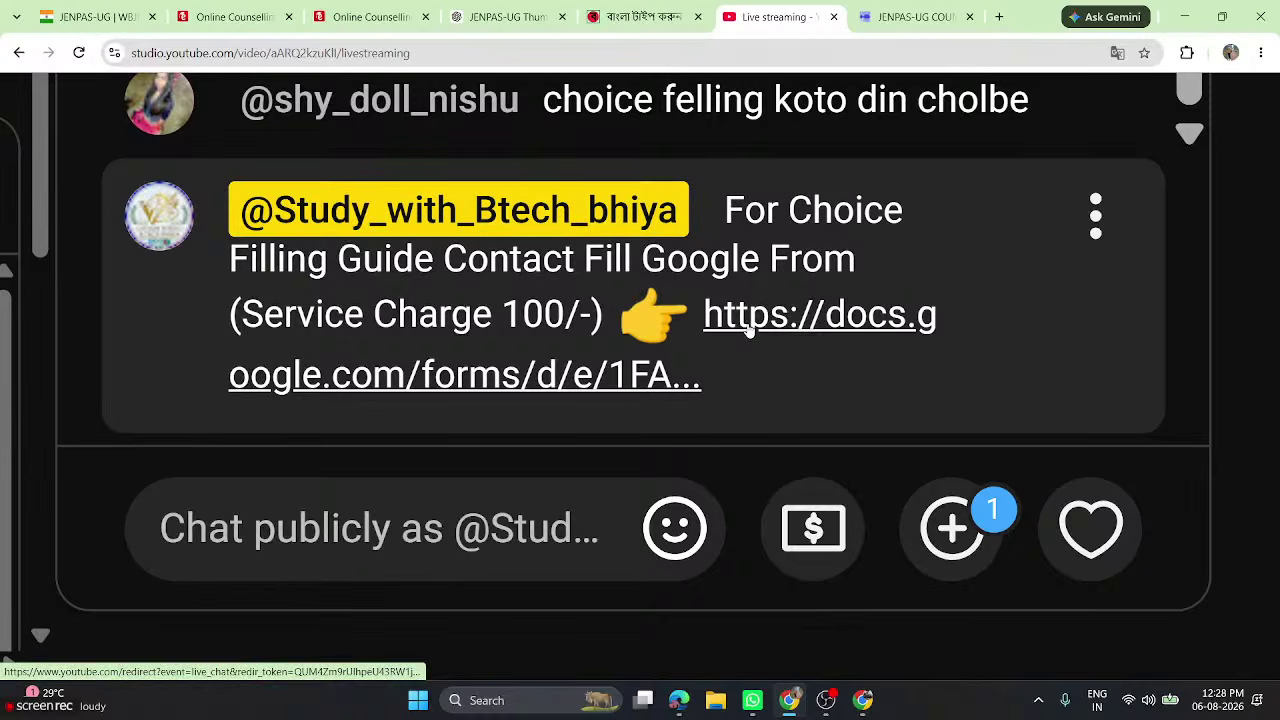
{"action": "left_click", "coordinate": [884, 7]}
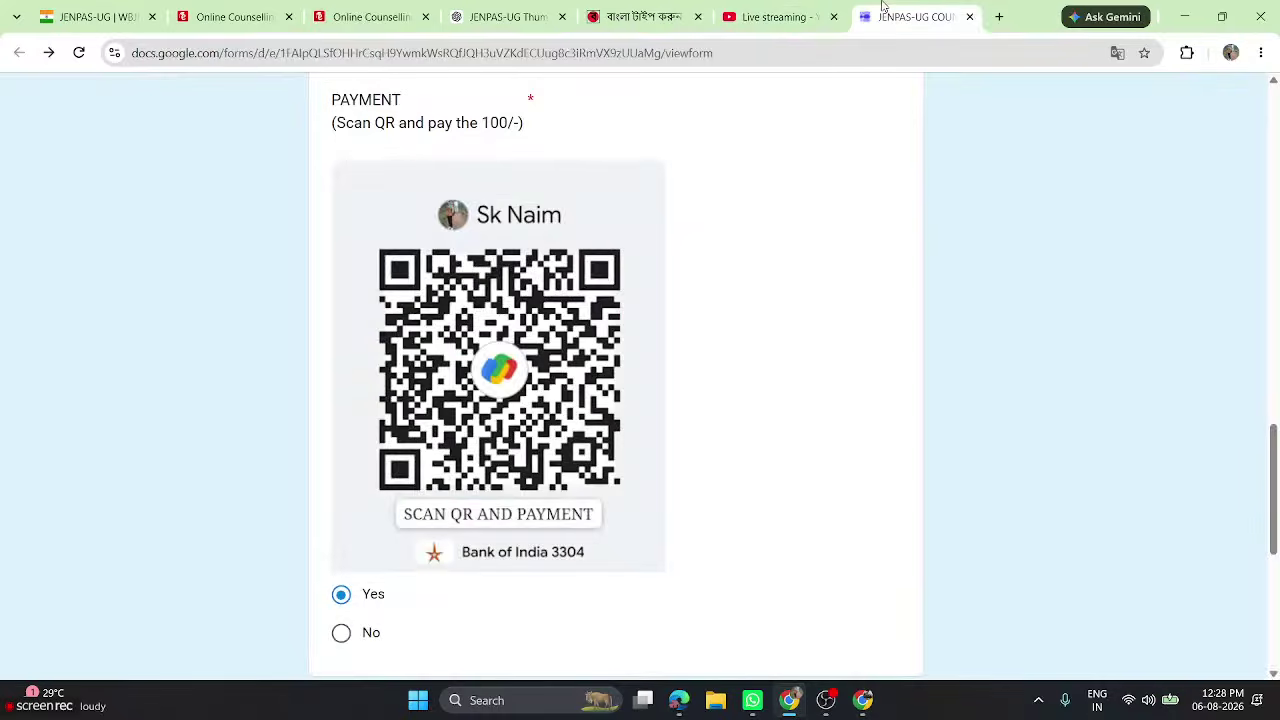
{"action": "scroll", "coordinate": [749, 350], "scroll_direction": "up", "scroll_amount": 16}
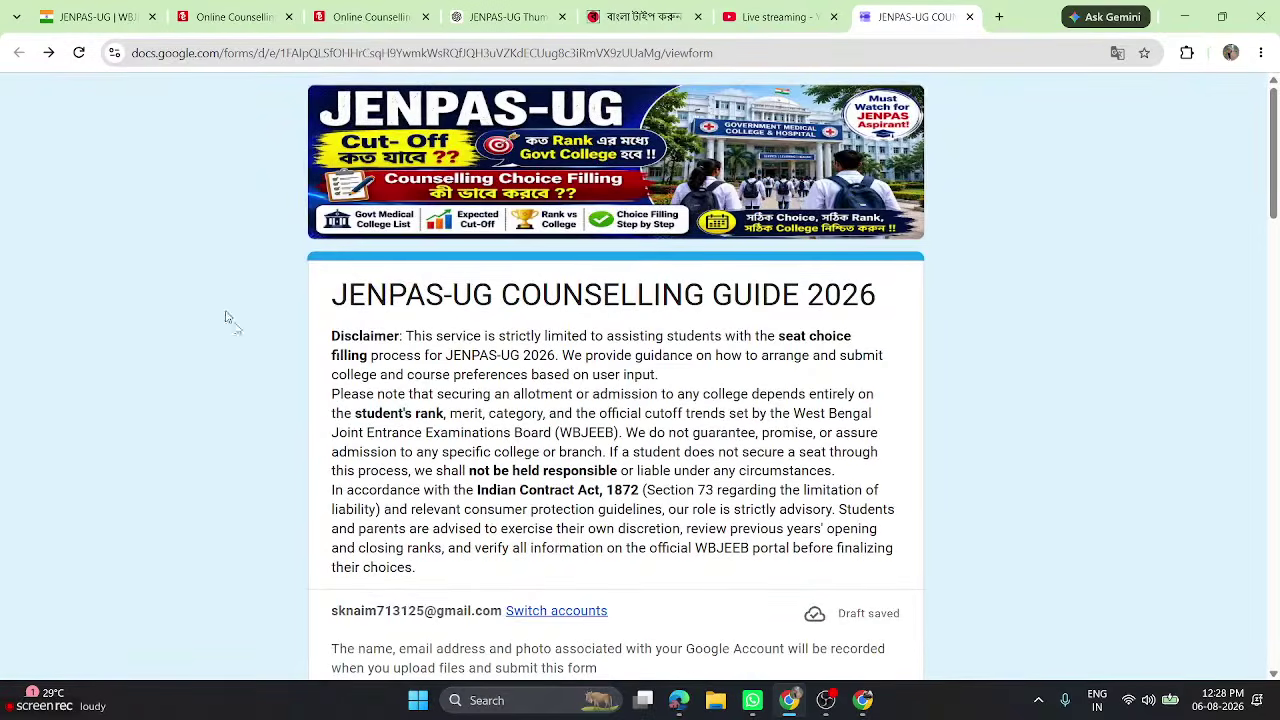
Step: Review the counselling form's questions from Email, Name and GMR RANK through the QR payment, payment slip and Comments
{"action": "scroll", "coordinate": [577, 352], "scroll_direction": "down", "scroll_amount": 5}
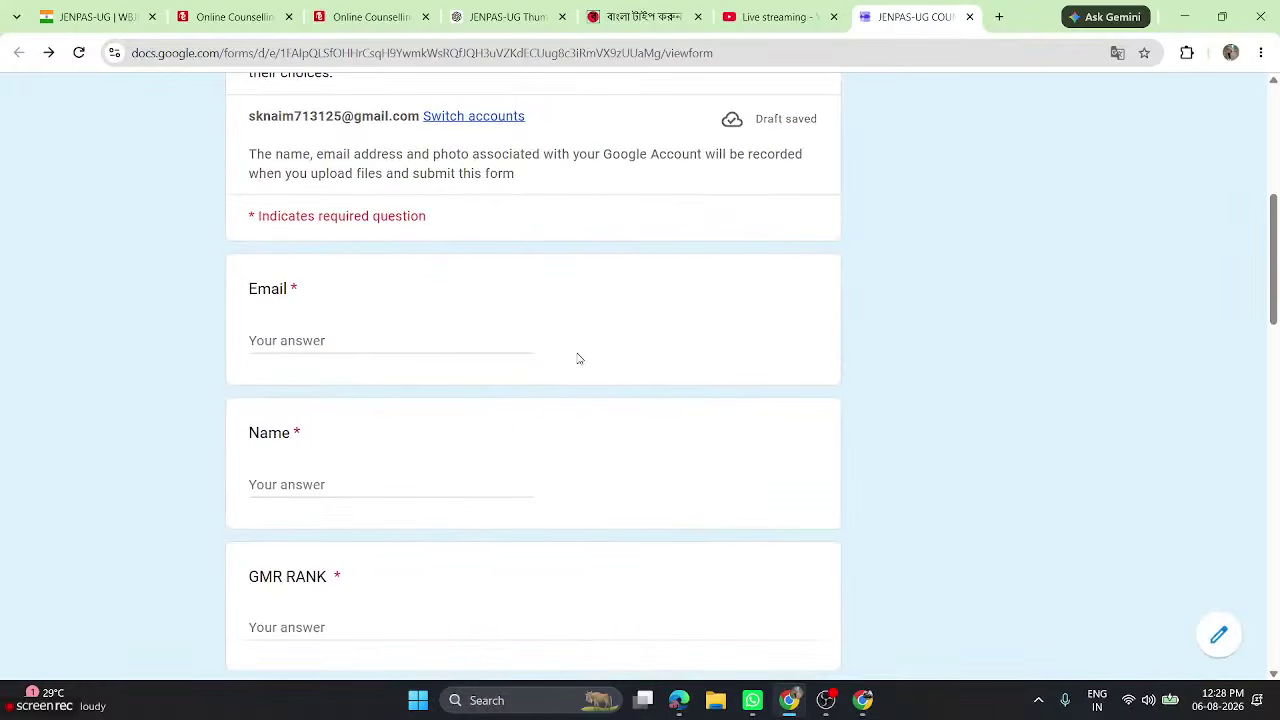
{"action": "left_click", "coordinate": [424, 348]}
{"action": "scroll", "coordinate": [424, 348], "scroll_direction": "down", "scroll_amount": 2}
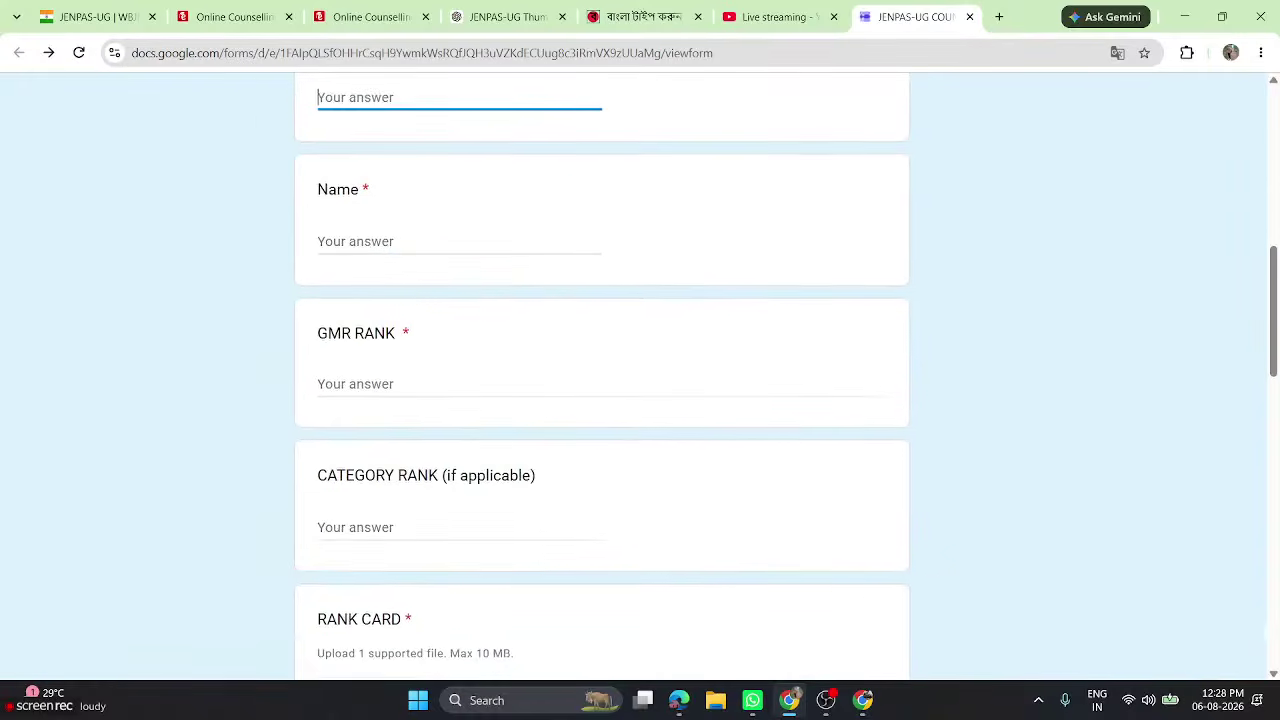
{"action": "left_click", "coordinate": [529, 246]}
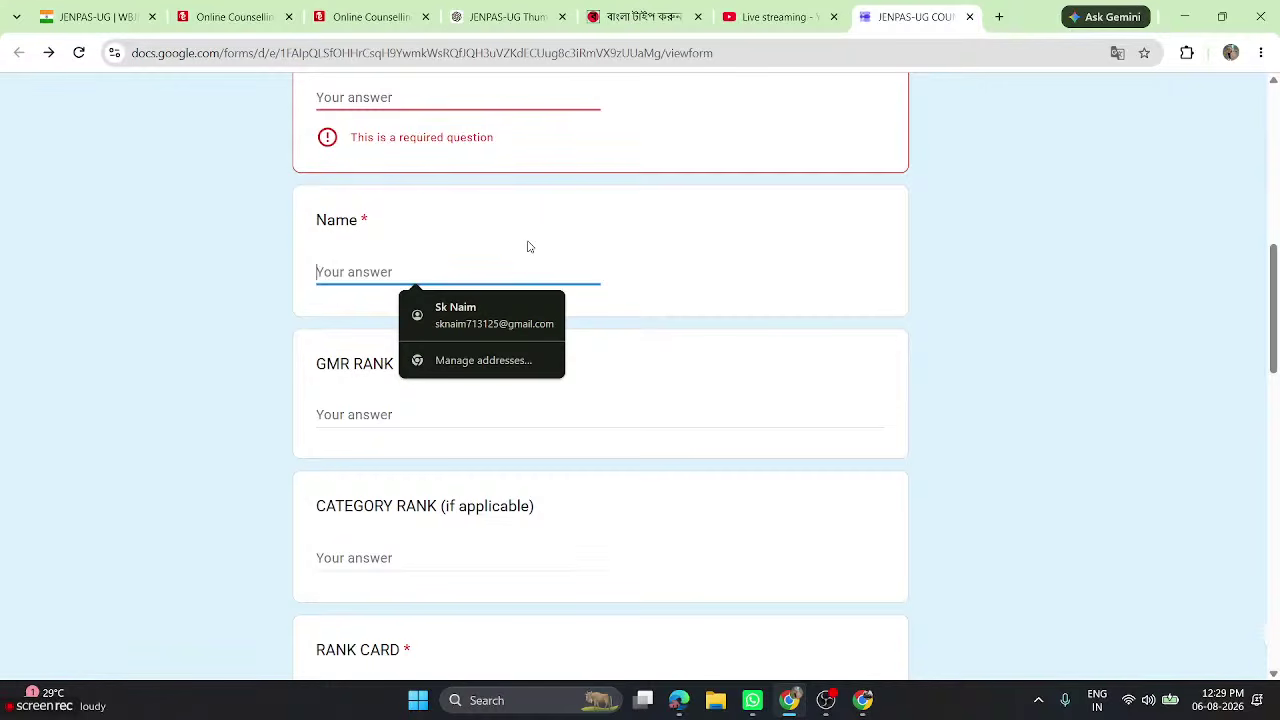
{"action": "scroll", "coordinate": [529, 246], "scroll_direction": "down", "scroll_amount": 8}
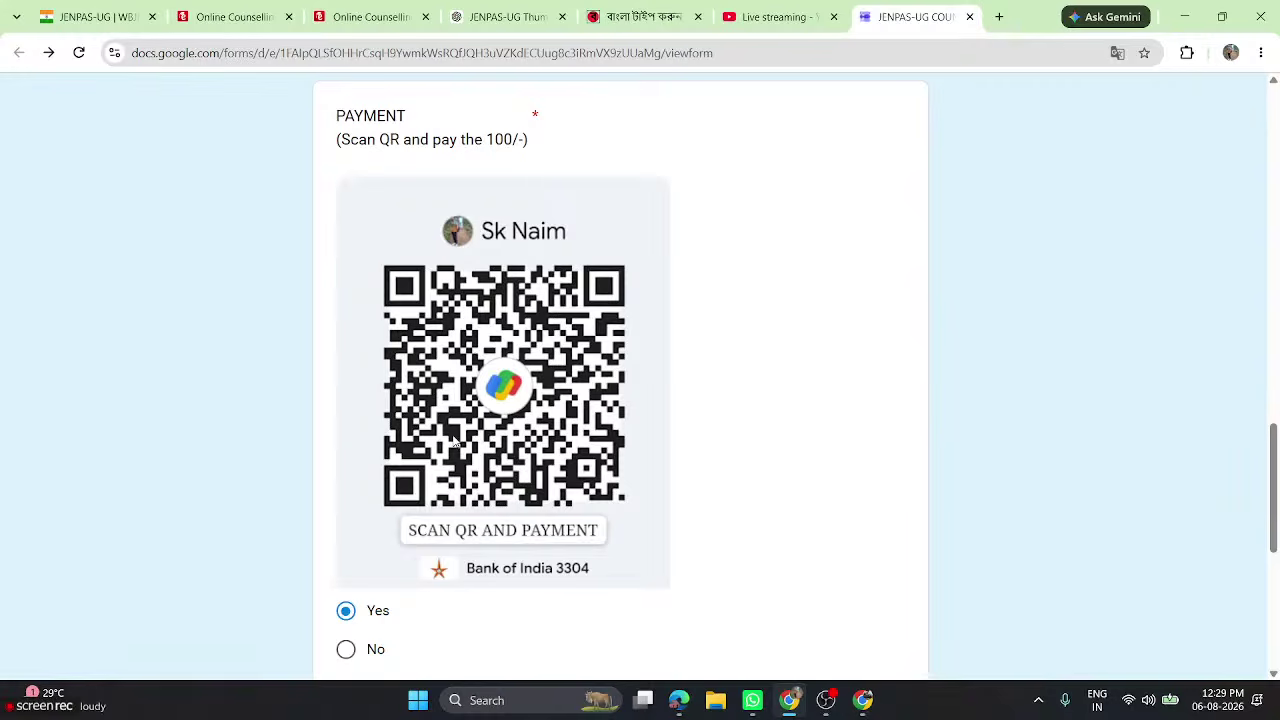
{"action": "scroll", "coordinate": [453, 438], "scroll_direction": "down", "scroll_amount": 4}
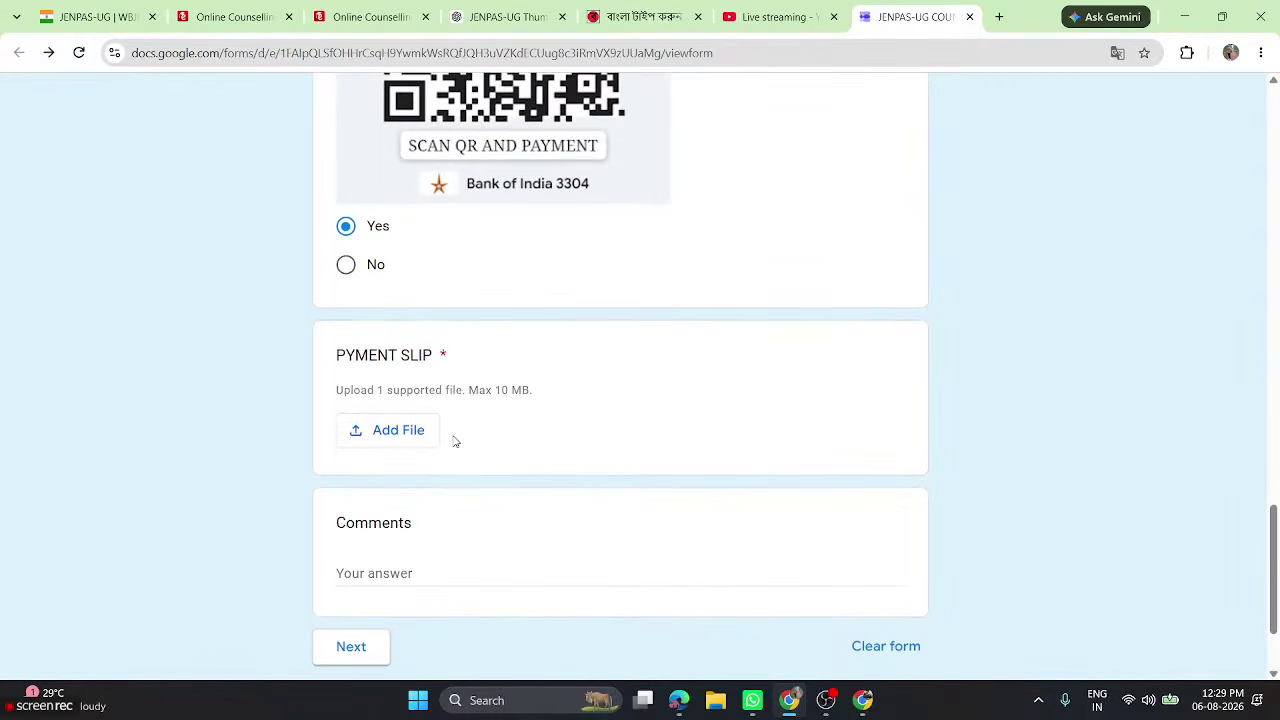
Step: Open the counselling form in its editor and view the summary of submitted responses
{"action": "scroll", "coordinate": [452, 440], "scroll_direction": "up", "scroll_amount": 6}
{"action": "scroll", "coordinate": [455, 440], "scroll_direction": "up", "scroll_amount": 10}
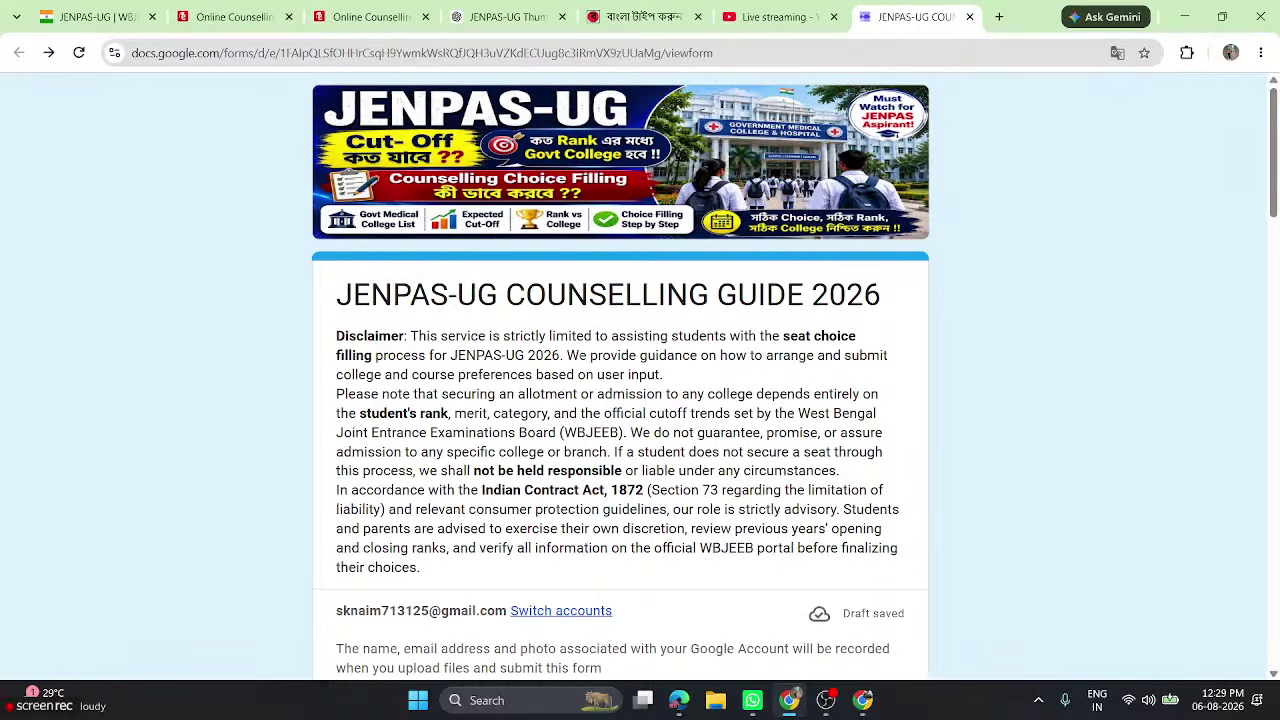
{"action": "scroll", "coordinate": [580, 361], "scroll_direction": "down", "scroll_amount": 3}
{"action": "scroll", "coordinate": [580, 361], "scroll_direction": "down", "scroll_amount": 15}
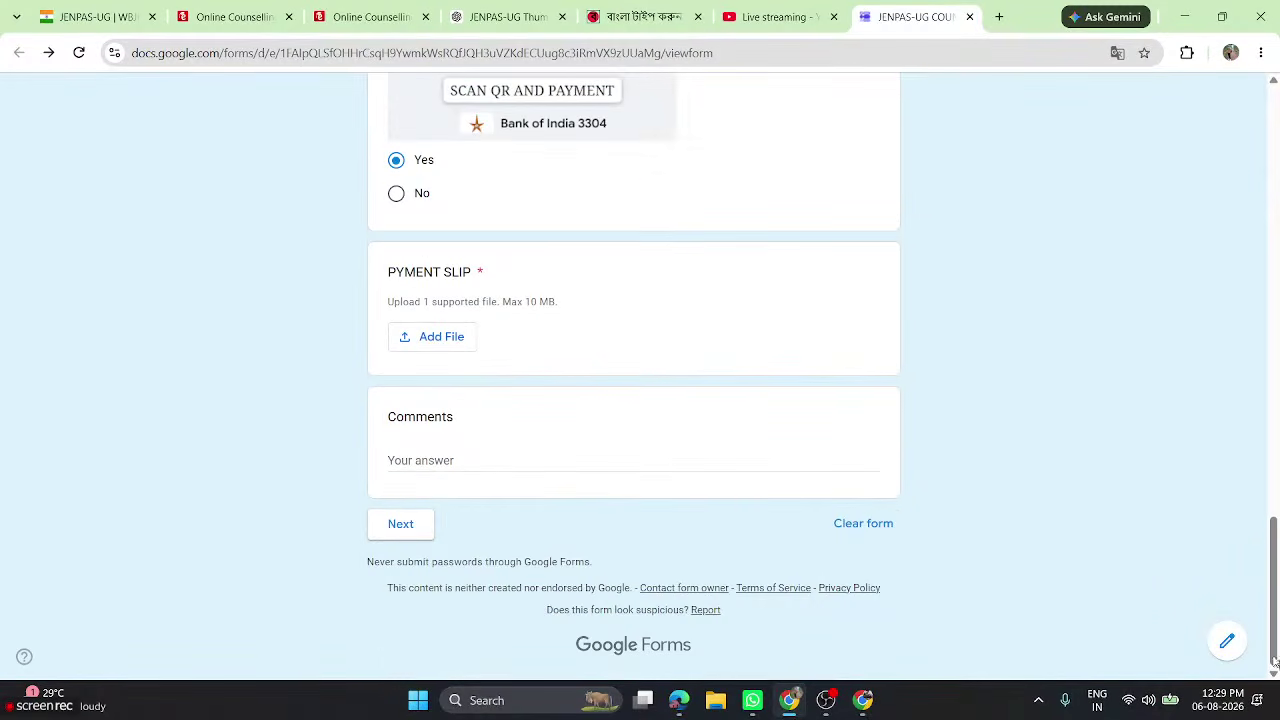
{"action": "left_click", "coordinate": [1231, 648]}
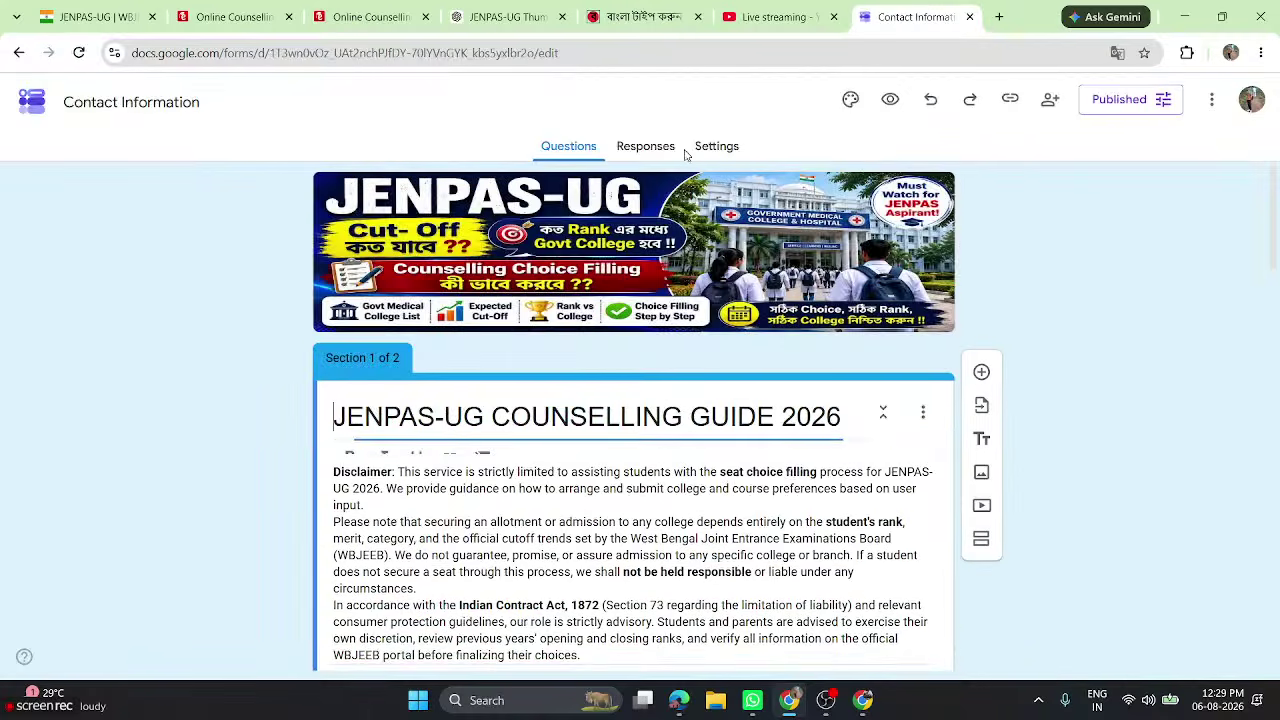
{"action": "left_click", "coordinate": [656, 150]}
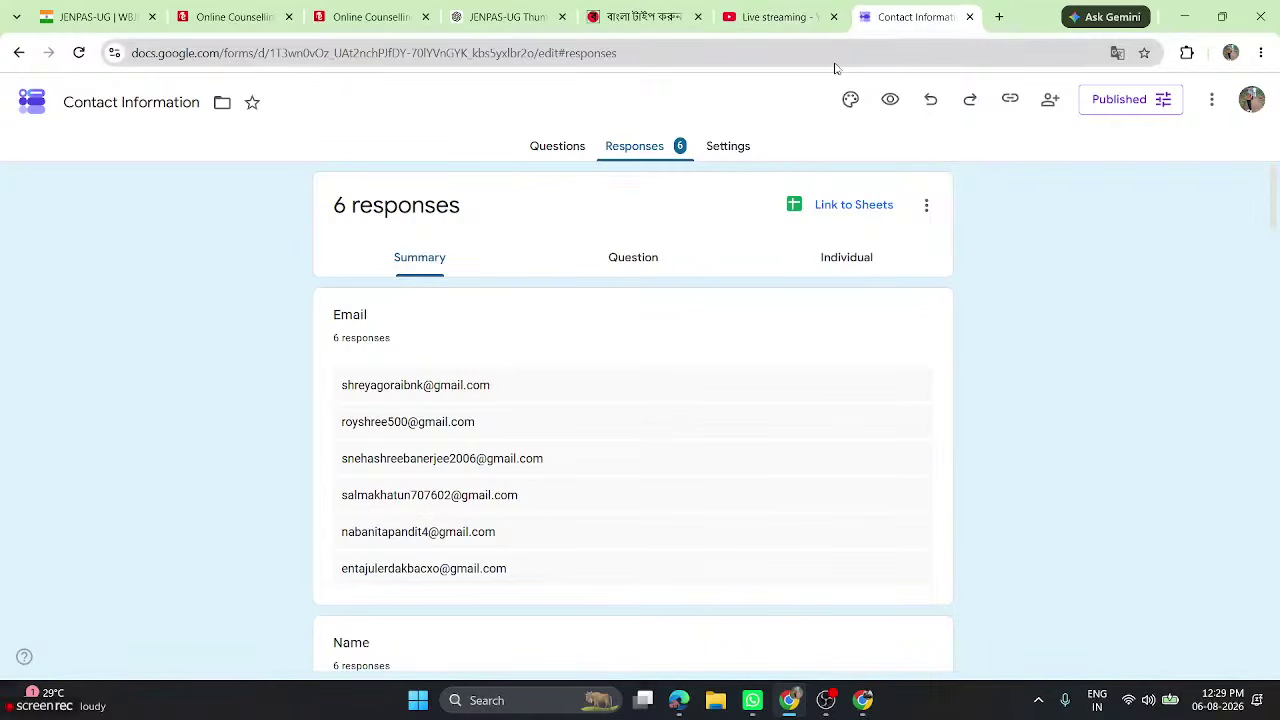
Step: Return to the YouTube Studio live stream, reduce the page zoom to fit the whole dashboard, and look through earlier chat messages
{"action": "left_click", "coordinate": [808, 30]}
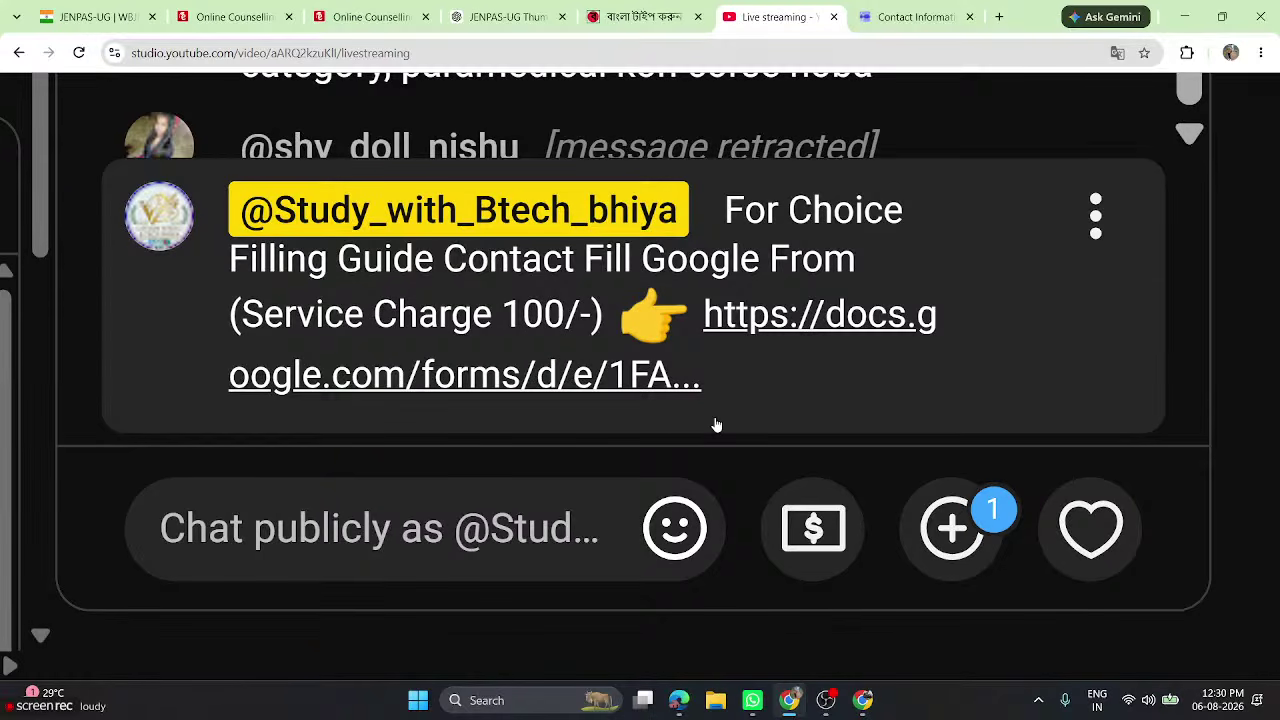
{"action": "key", "text": "ctrl+minus"}
{"action": "key", "text": "ctrl+minus"}
{"action": "key", "text": "ctrl+minus"}
{"action": "key", "text": "ctrl+minus"}
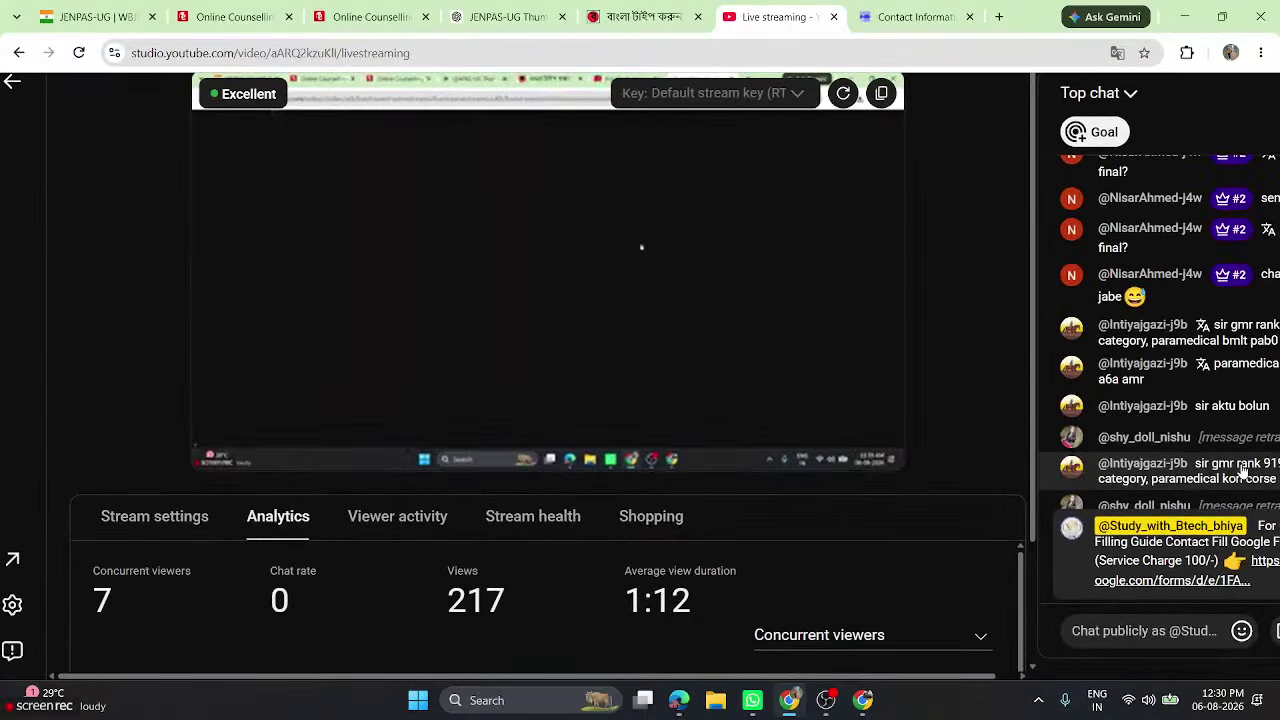
{"action": "scroll", "coordinate": [1210, 311], "scroll_direction": "up", "scroll_amount": 5}
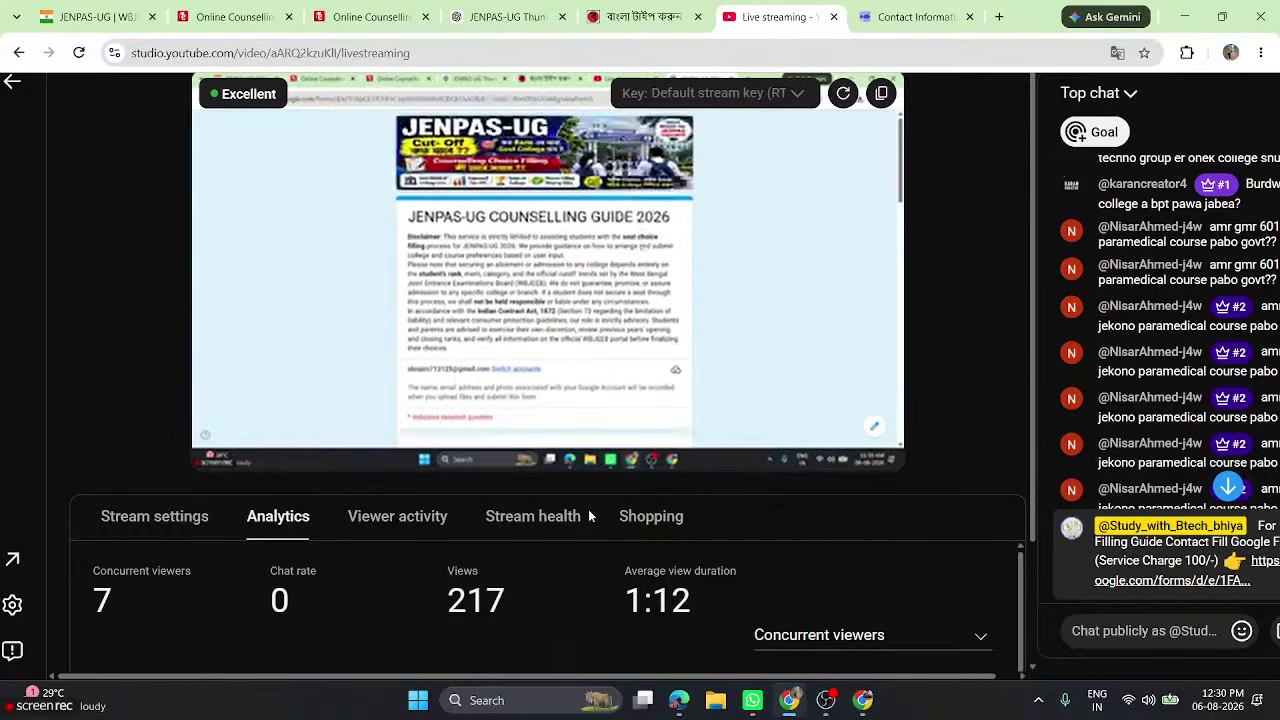
{"action": "key", "text": "ctrl+minus"}
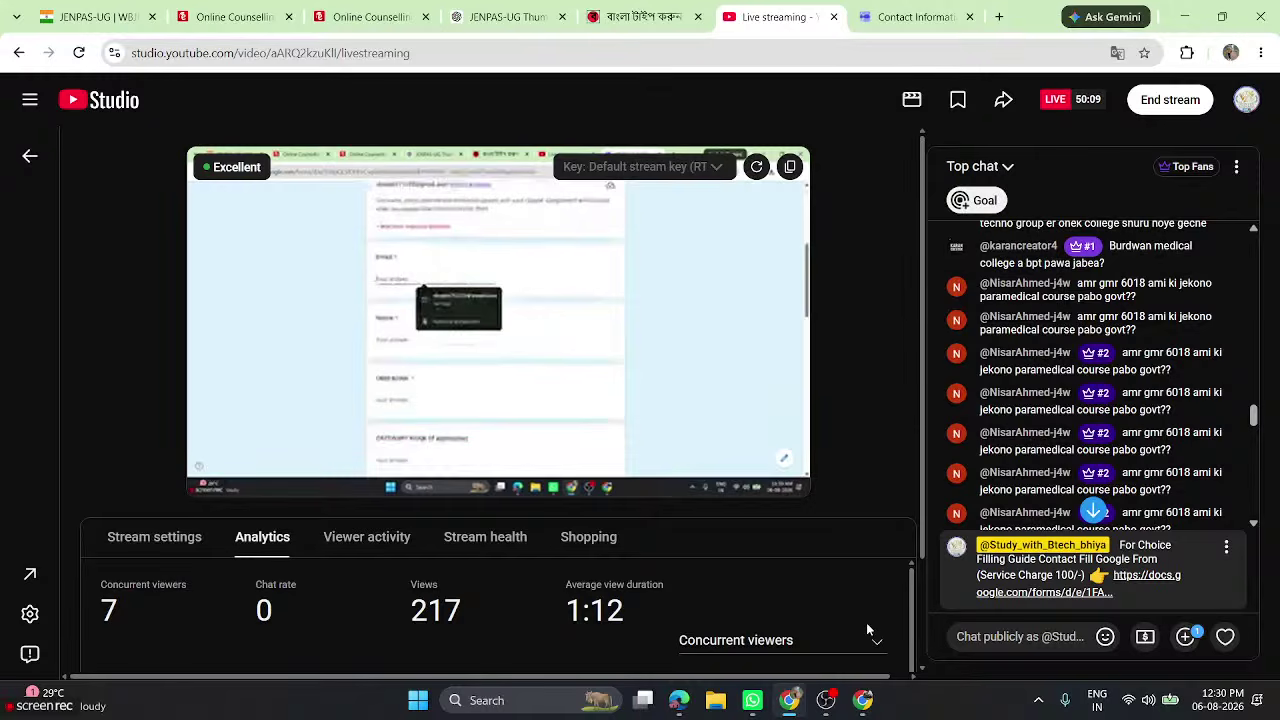
Step: End the YouTube live stream from its Studio dashboard and confirm stopping it
{"action": "mouse_move", "coordinate": [864, 703]}
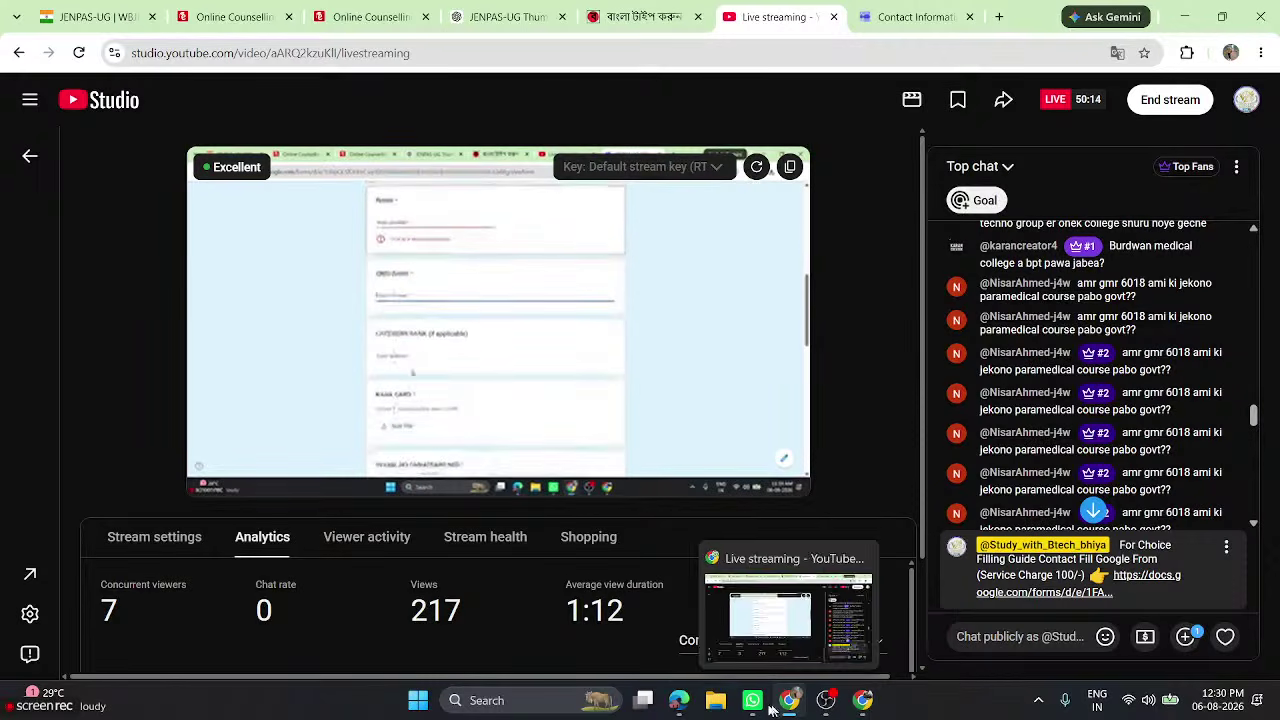
{"action": "left_click", "coordinate": [679, 700]}
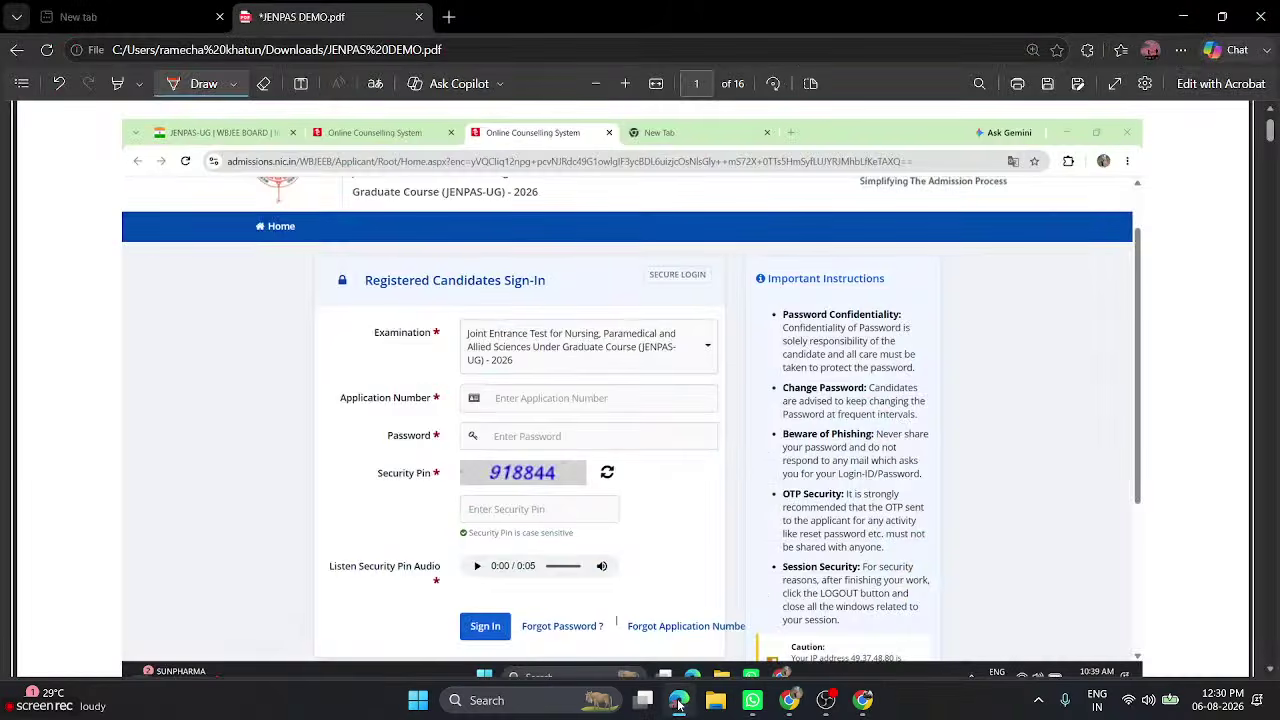
{"action": "left_click", "coordinate": [792, 702]}
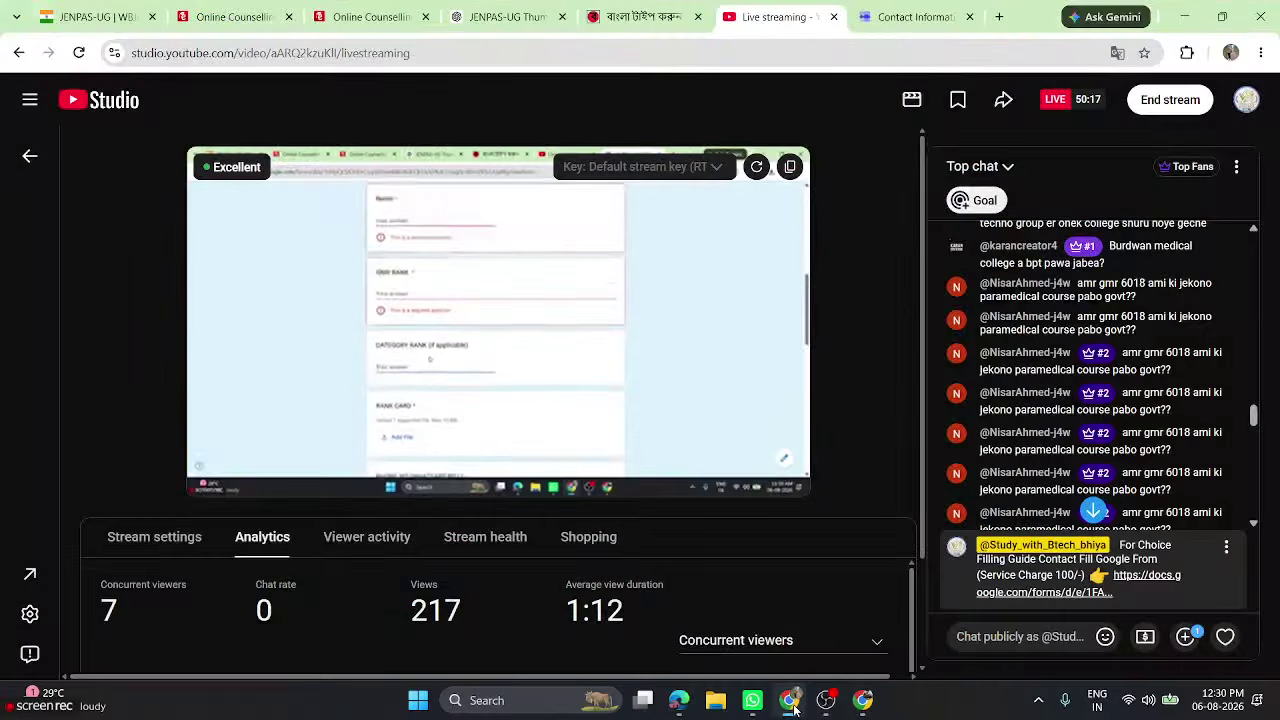
{"action": "left_click", "coordinate": [1169, 106]}
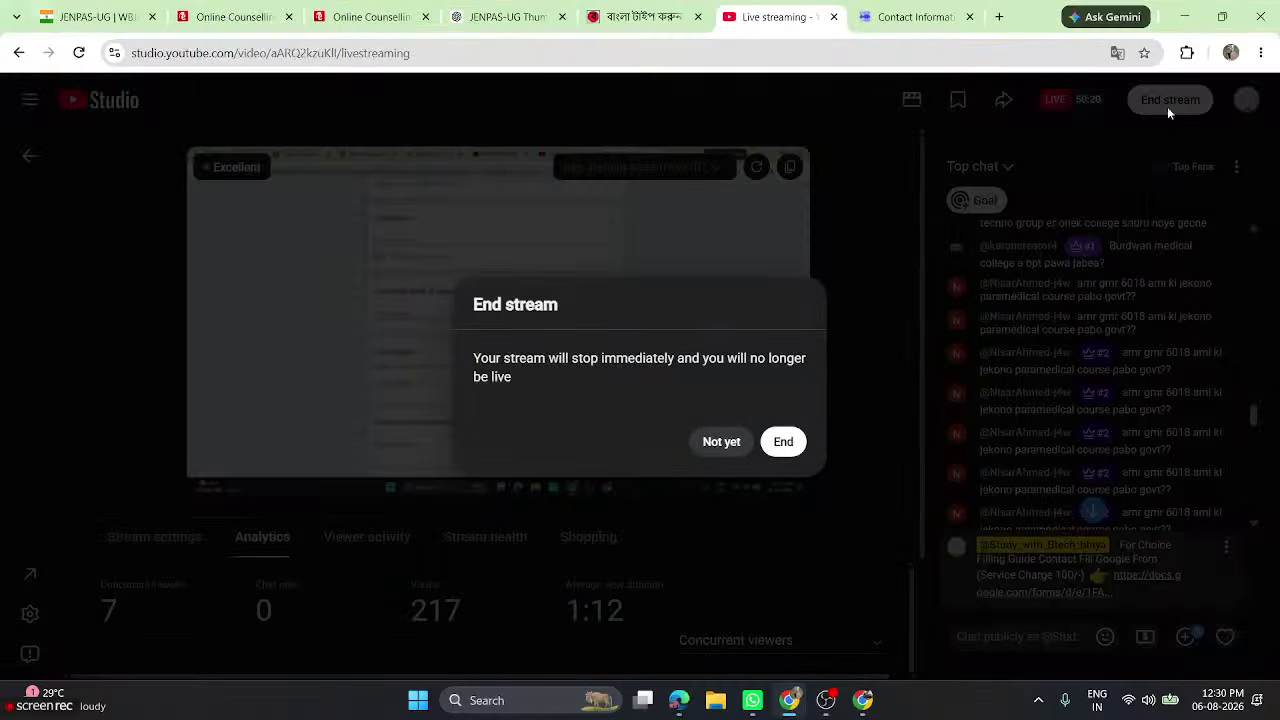
{"action": "left_click", "coordinate": [784, 443]}
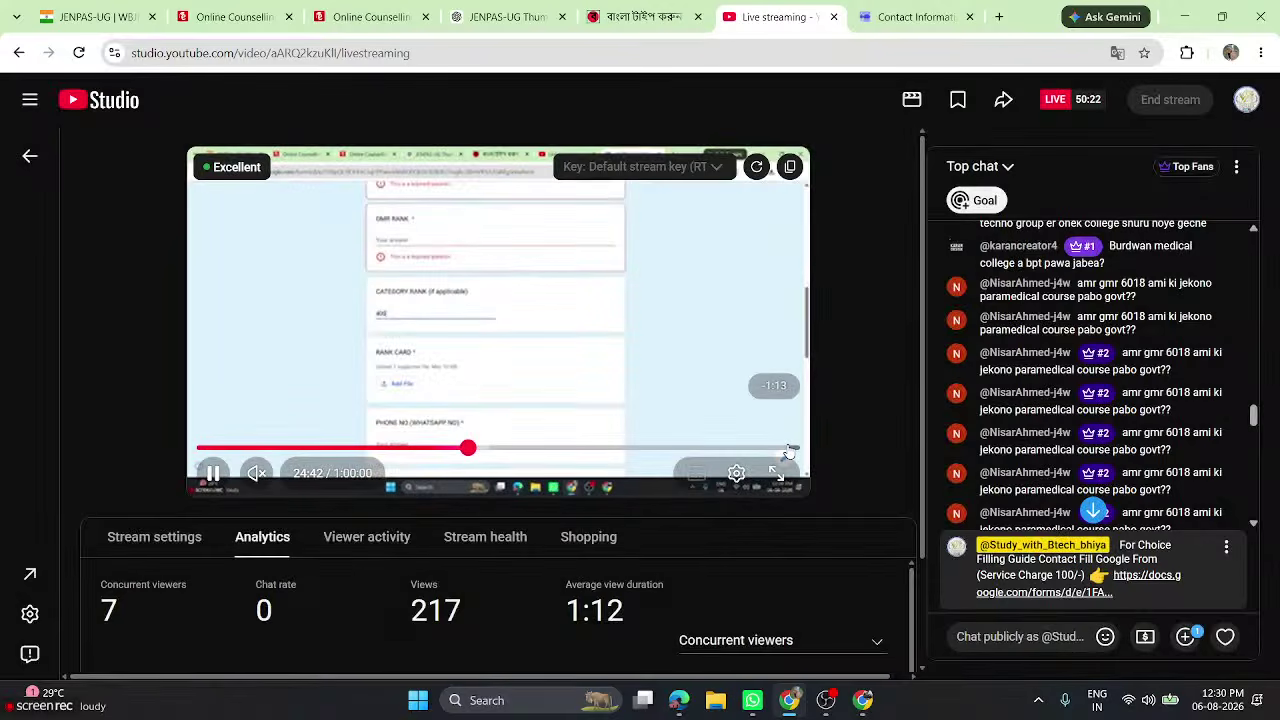